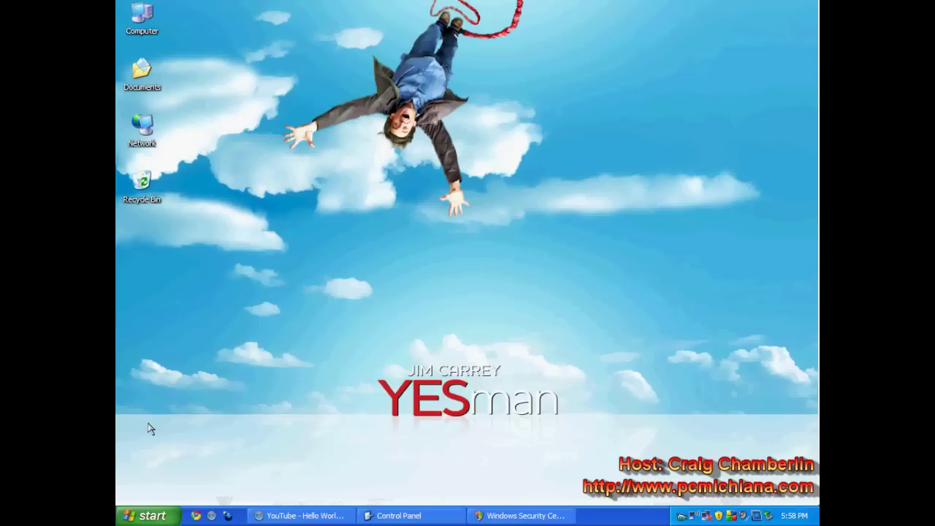
Open the Security Center from the Control Panel, keeping the Control Panel in Classic View.
click(155, 517)
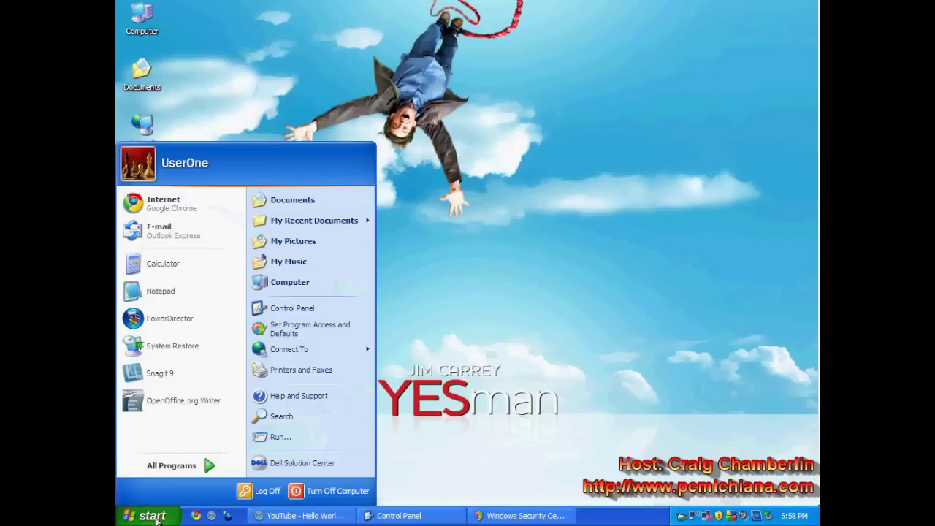
click(304, 310)
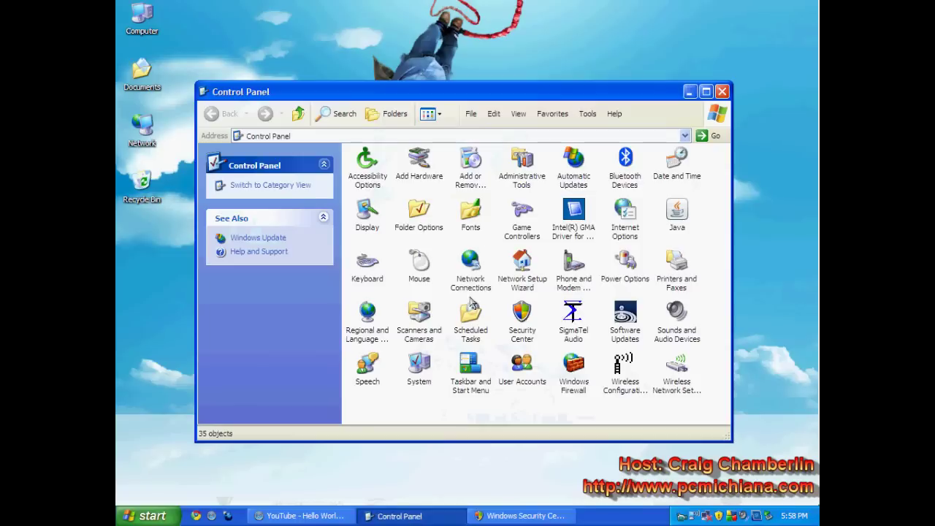
click(255, 185)
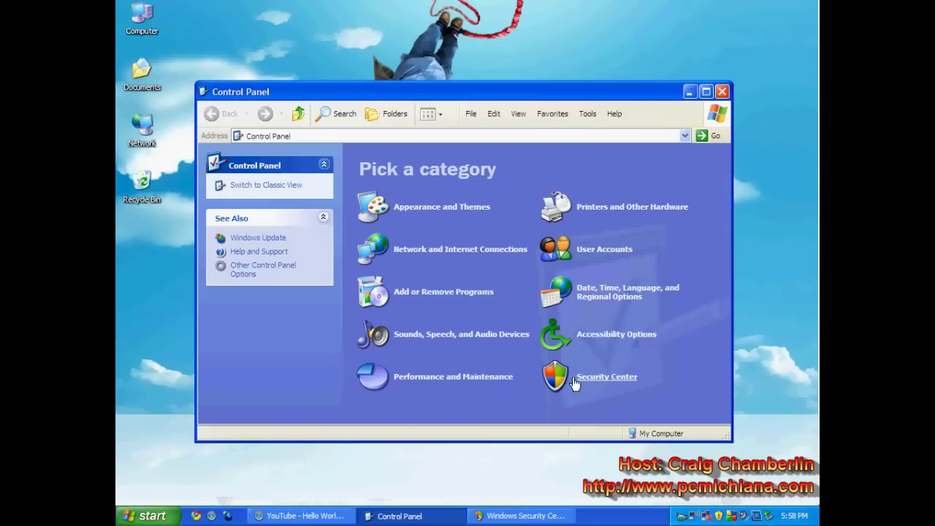
click(274, 188)
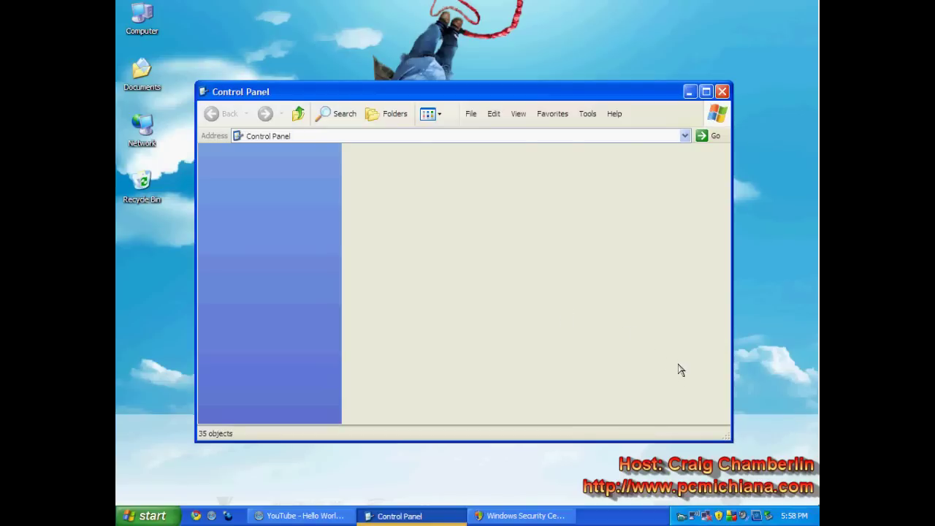
click(523, 317)
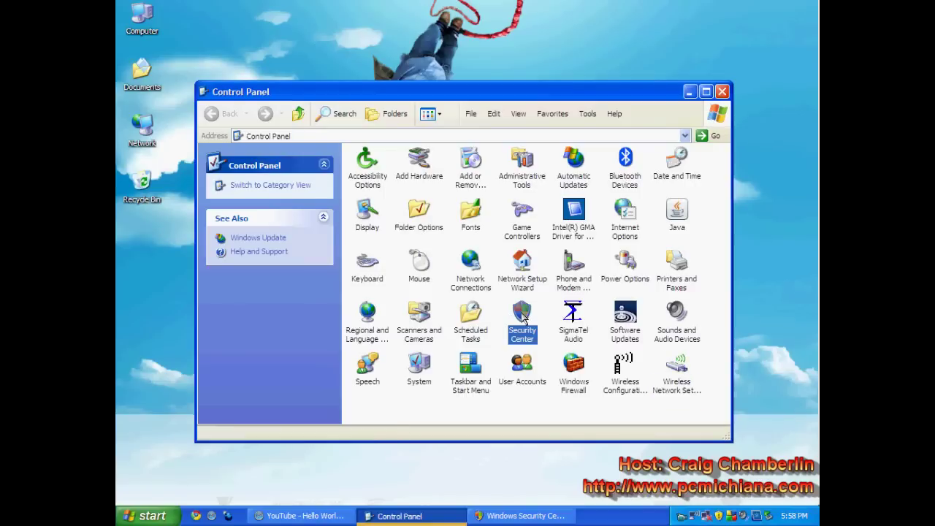
click(542, 517)
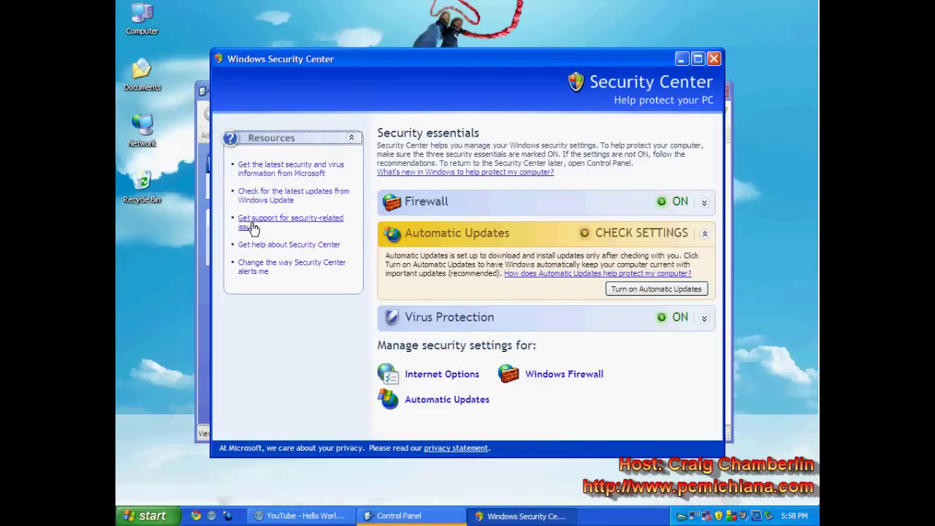
Open the Security Center alert settings, toggle the Firewall alert on and off again, and accept the dialog.
click(258, 274)
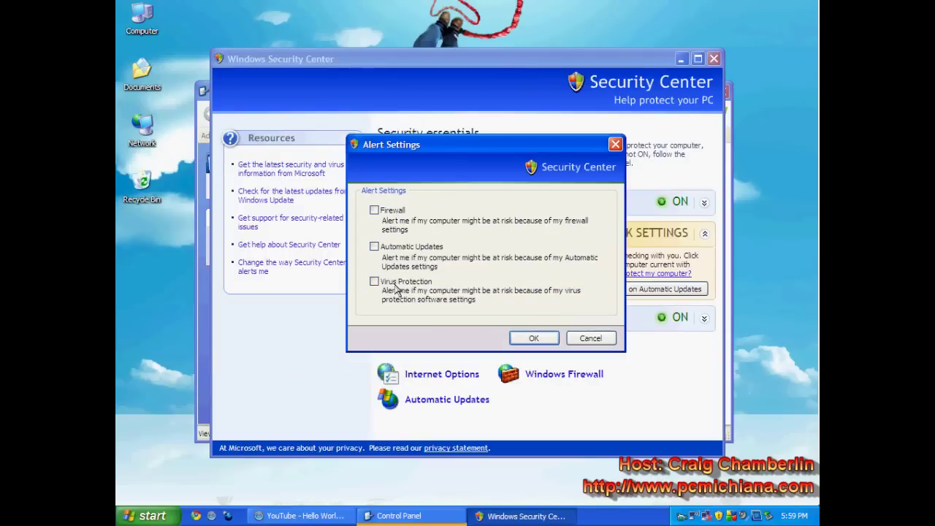
click(391, 212)
click(391, 212)
click(535, 339)
click(534, 339)
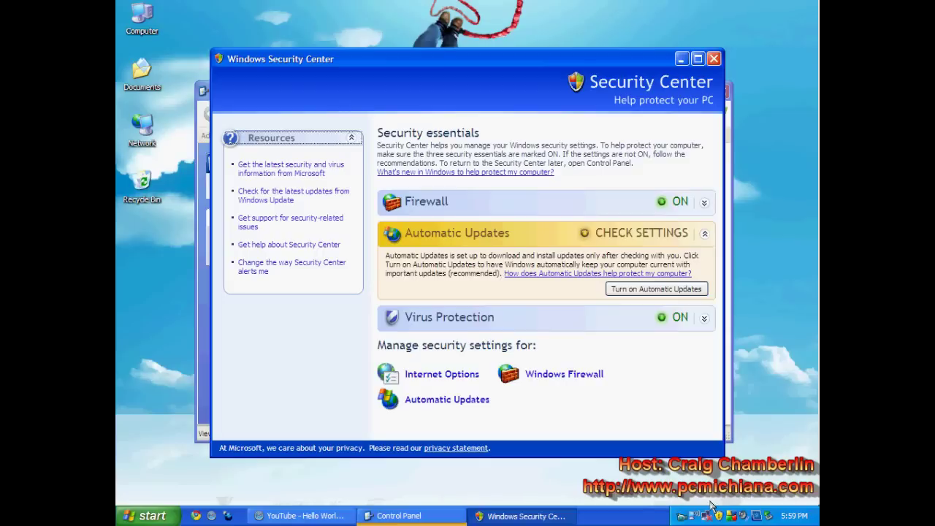
Turn off Automatic Updates, apply the setting, and clear the Security Center and Control Panel windows off the desktop.
click(414, 403)
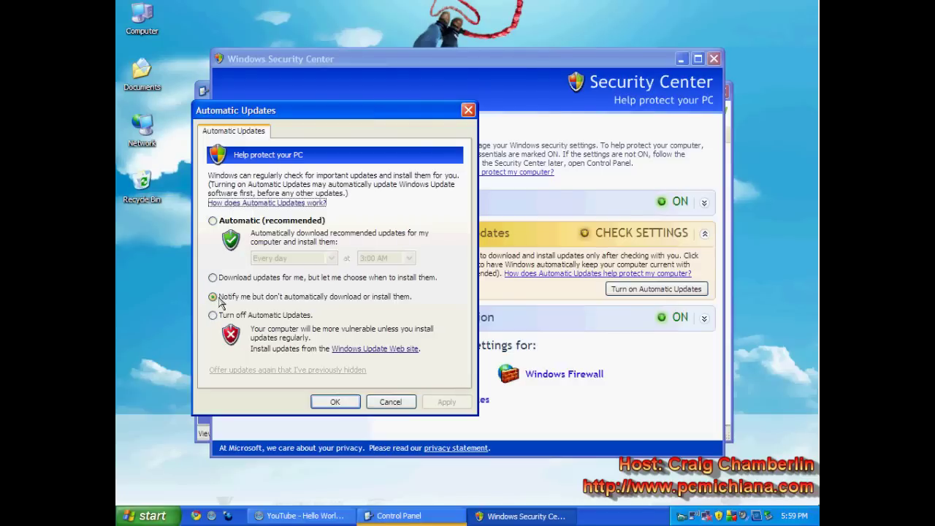
click(236, 317)
click(453, 406)
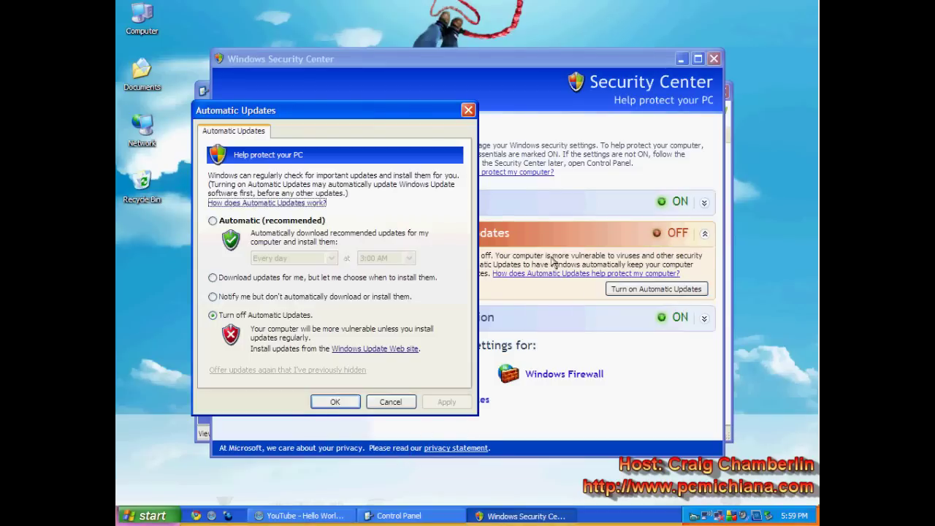
click(331, 404)
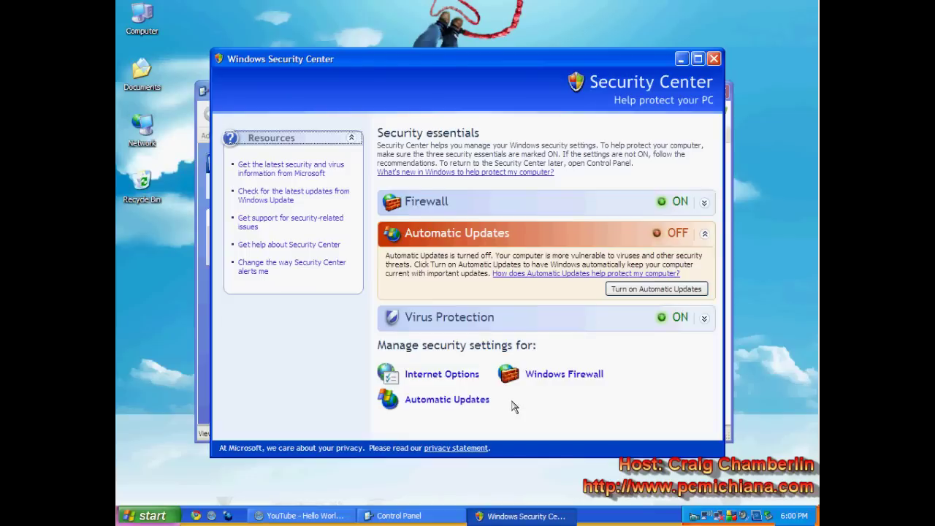
click(715, 59)
click(688, 90)
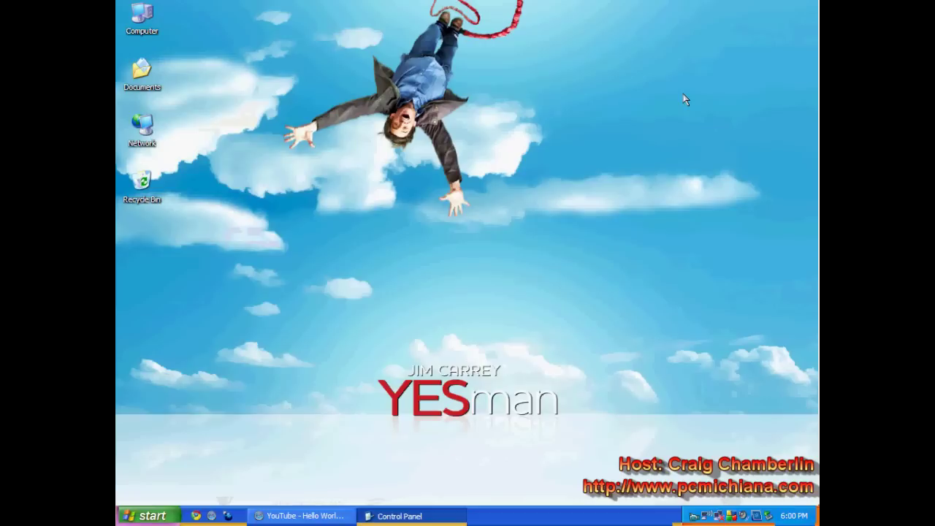
Place a Windows Update shortcut on the desktop from the installed programs list.
click(152, 516)
click(164, 468)
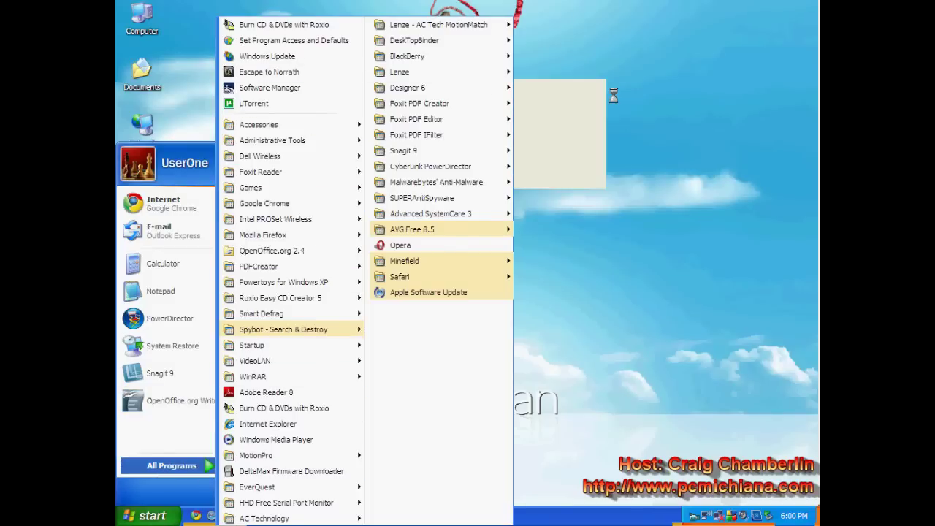
drag(614, 95, 612, 95)
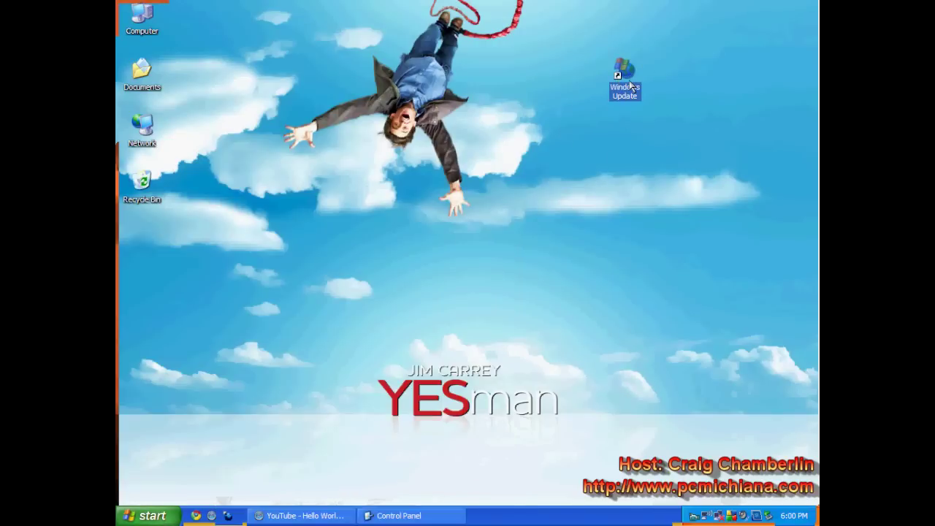
click(597, 199)
Launch Windows Update to view its site in Internet Explorer, and close the browser window.
drag(624, 73, 809, 173)
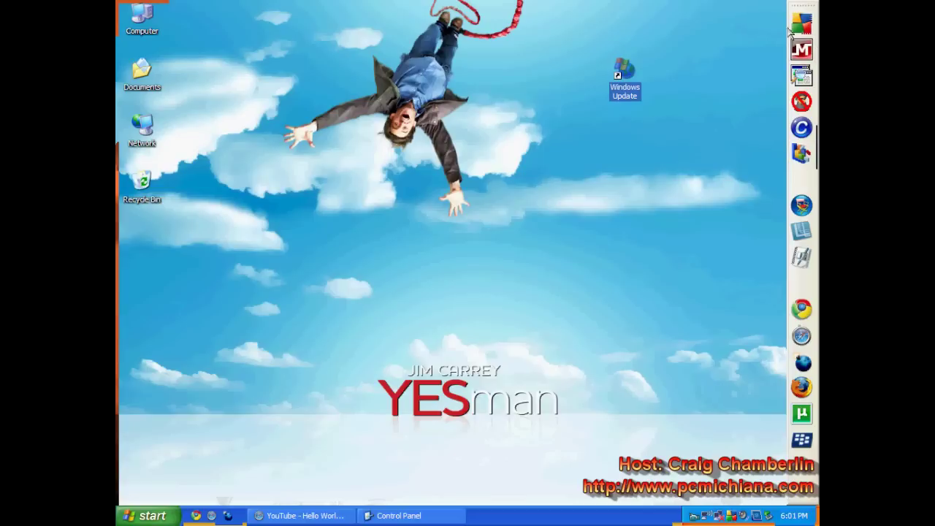
click(802, 75)
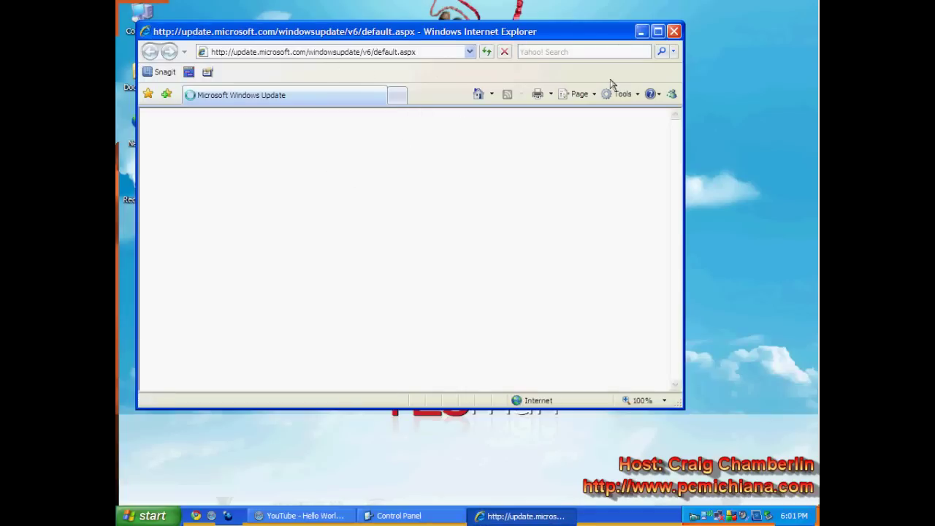
click(674, 32)
click(630, 98)
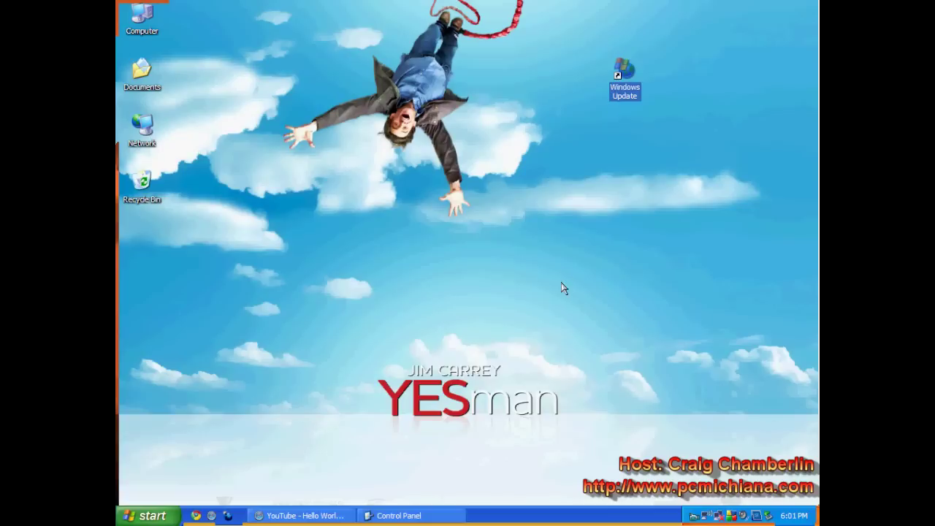
click(489, 261)
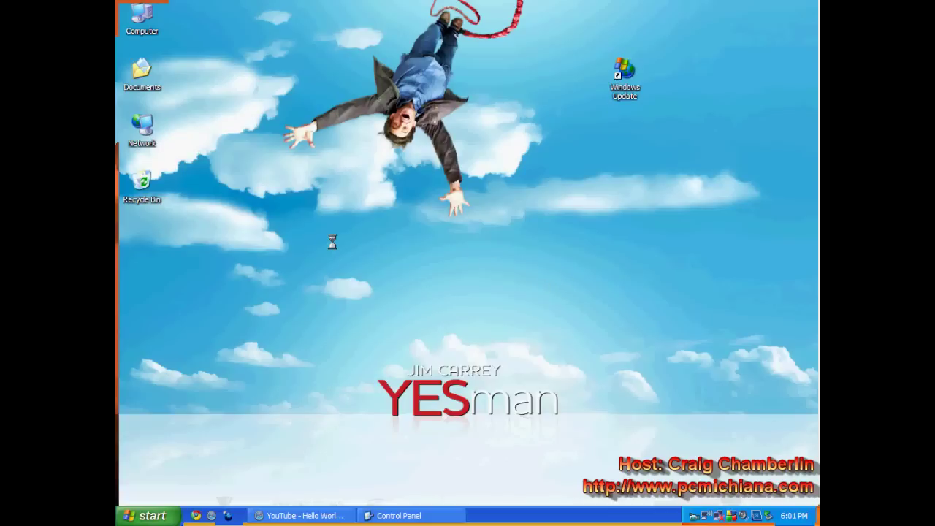
Start creating a new desktop shortcut and open the existing Windows Update shortcut's properties for reference.
right_click(333, 241)
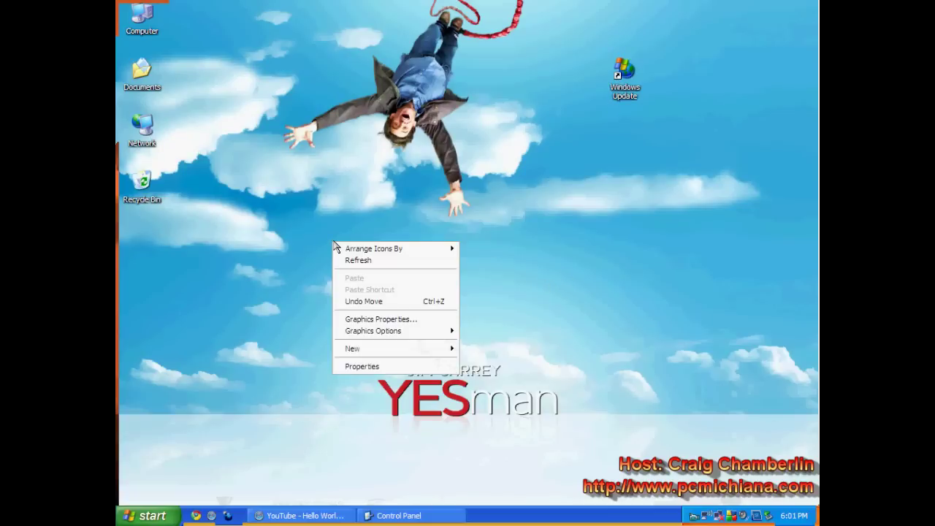
mouse_move(393, 353)
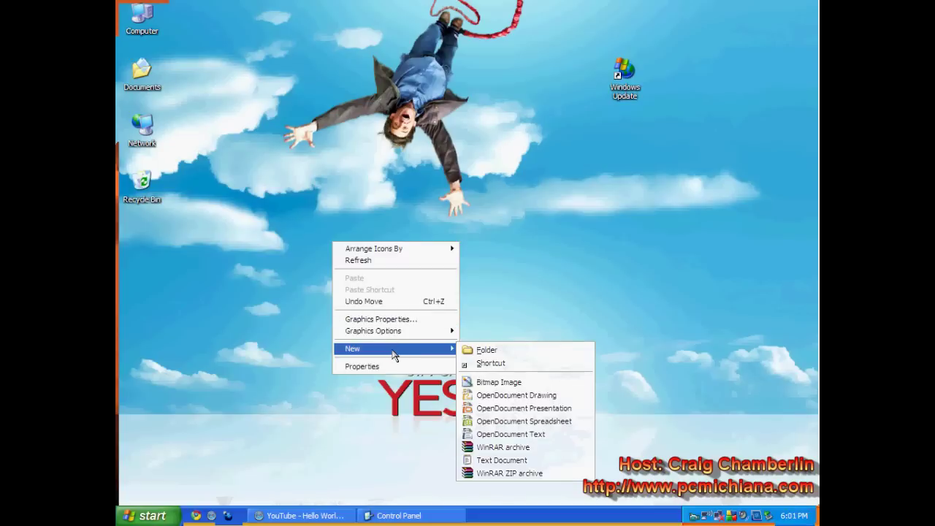
click(485, 363)
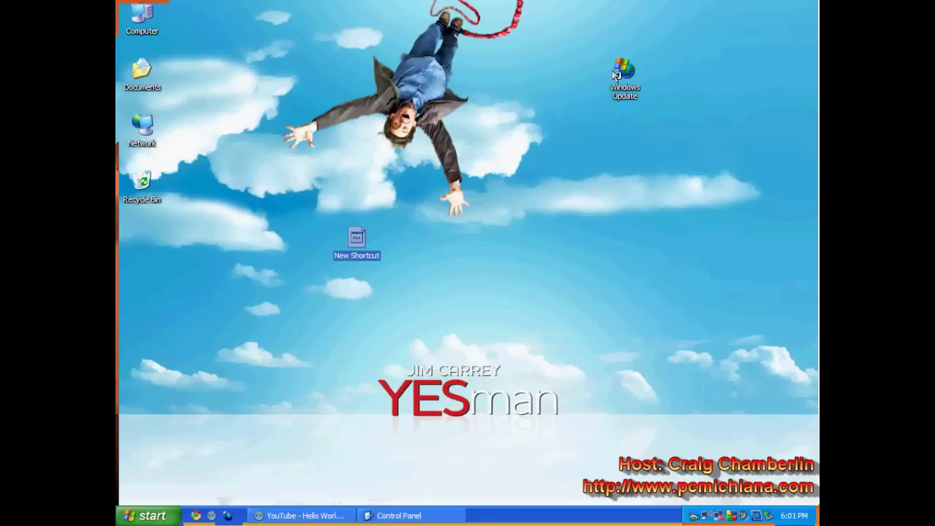
right_click(629, 92)
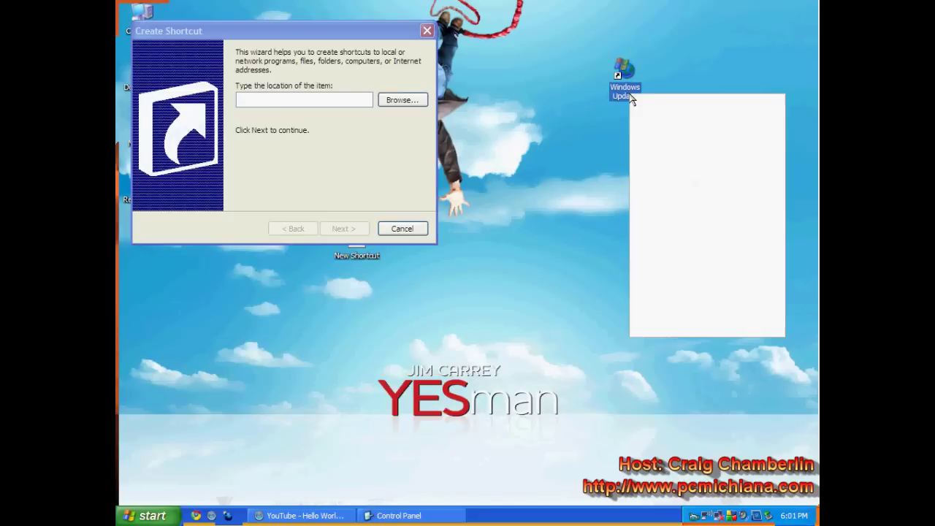
click(668, 330)
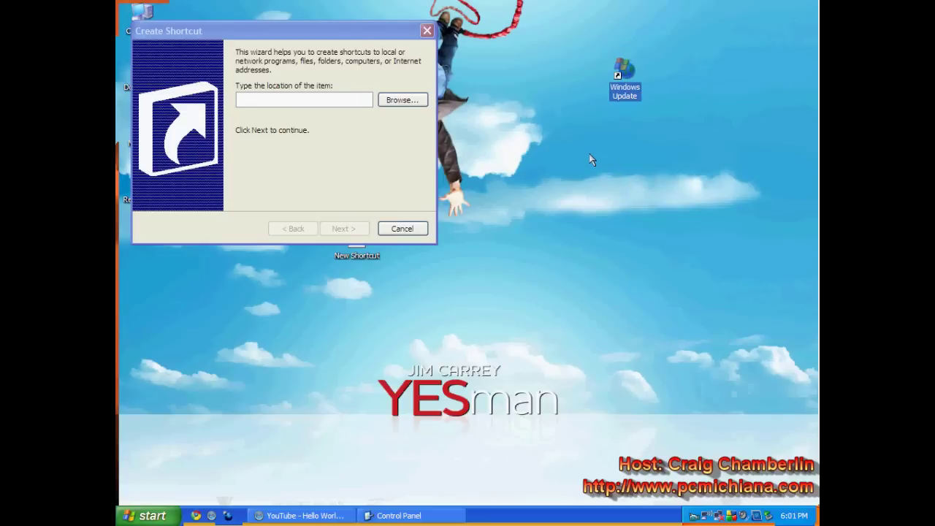
Browse for the new shortcut's target and expand the C: drive down to WINDOWS\system32.
click(409, 100)
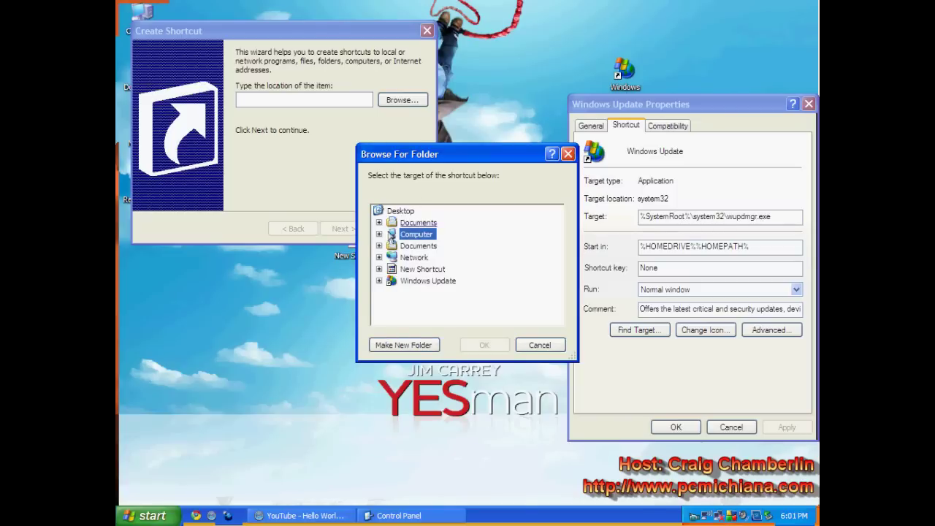
click(380, 235)
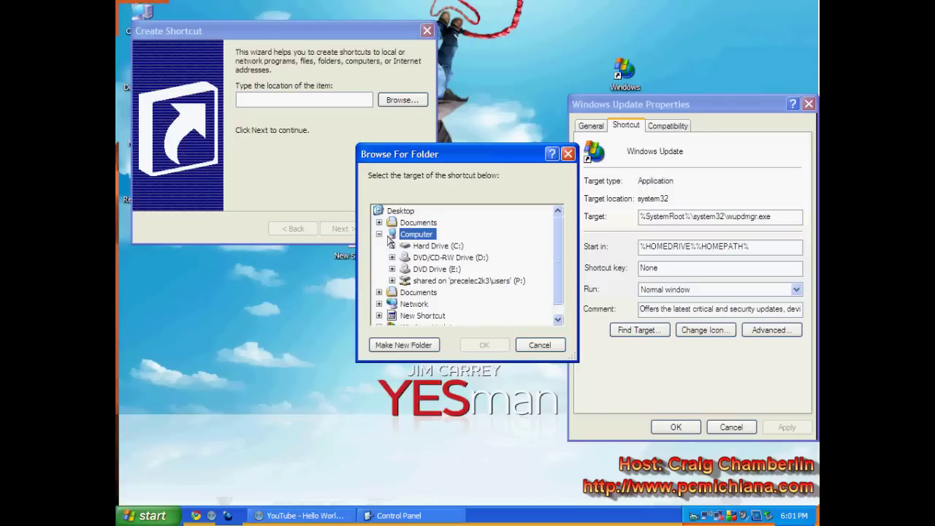
click(393, 246)
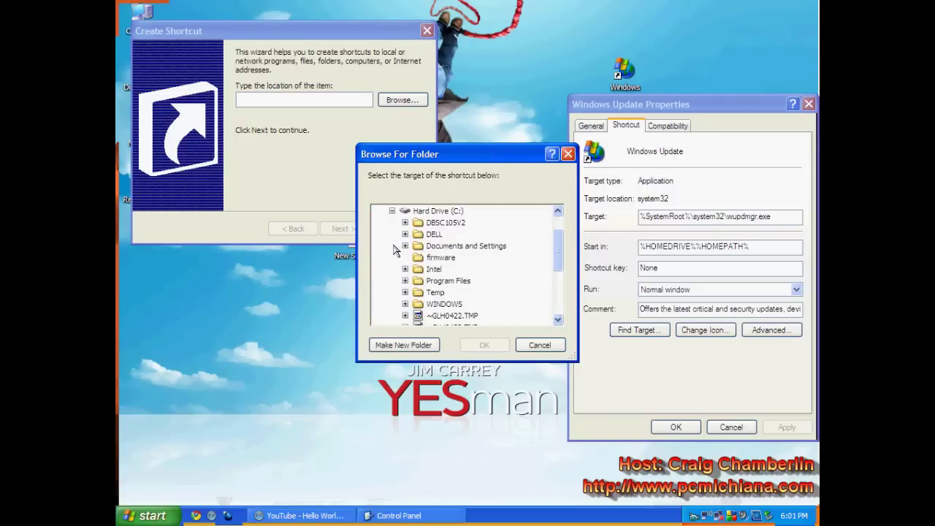
scroll(553, 277, down, 1)
click(405, 292)
scroll(557, 243, down, 10)
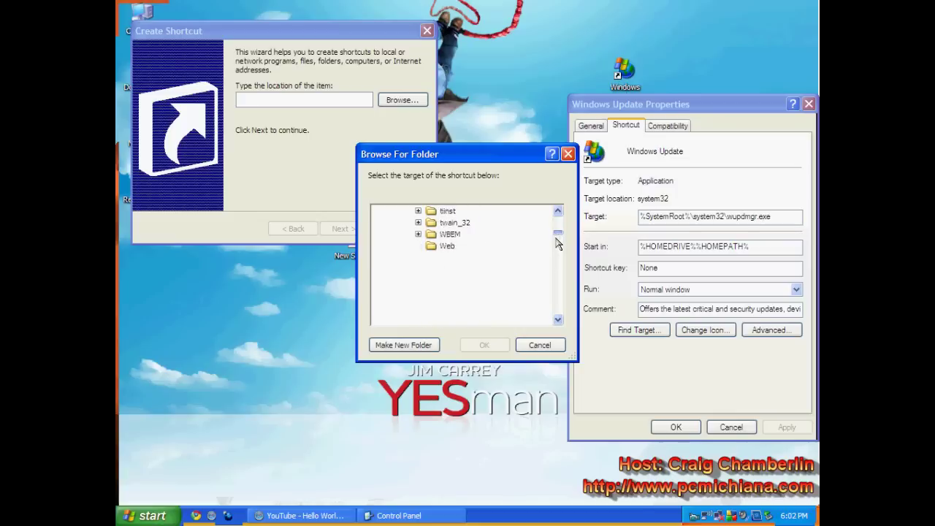
scroll(439, 234, up, 3)
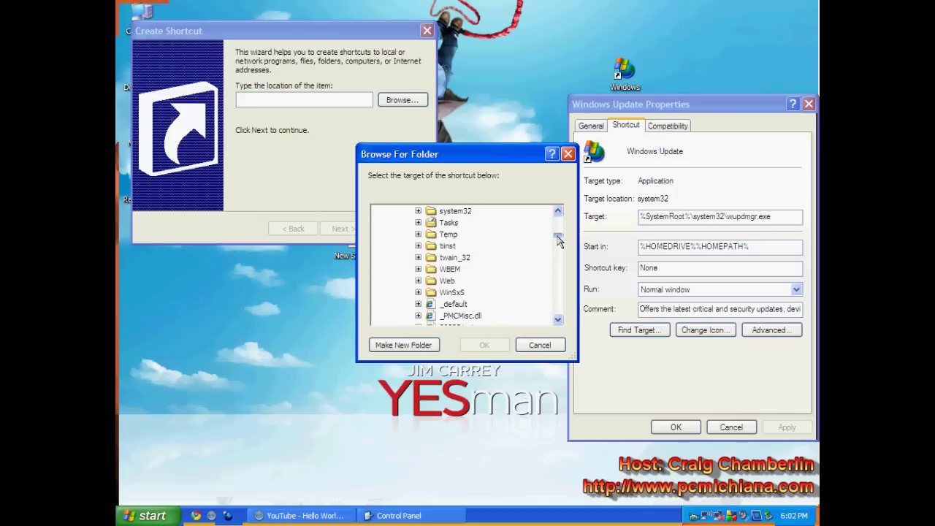
double_click(433, 213)
Choose wupdmgr.exe in the system32 folder as the new shortcut's target.
scroll(553, 229, down, 8)
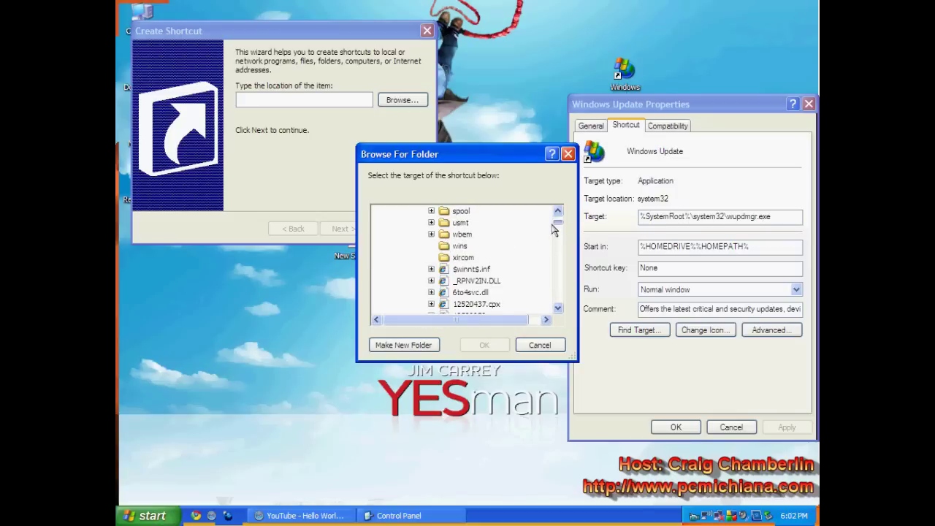
scroll(553, 229, down, 15)
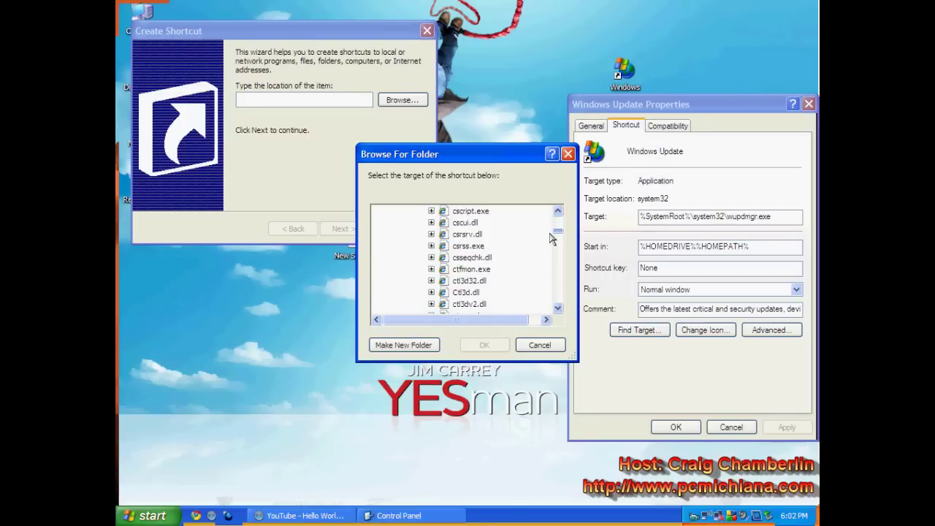
scroll(551, 238, down, 8)
scroll(552, 238, down, 20)
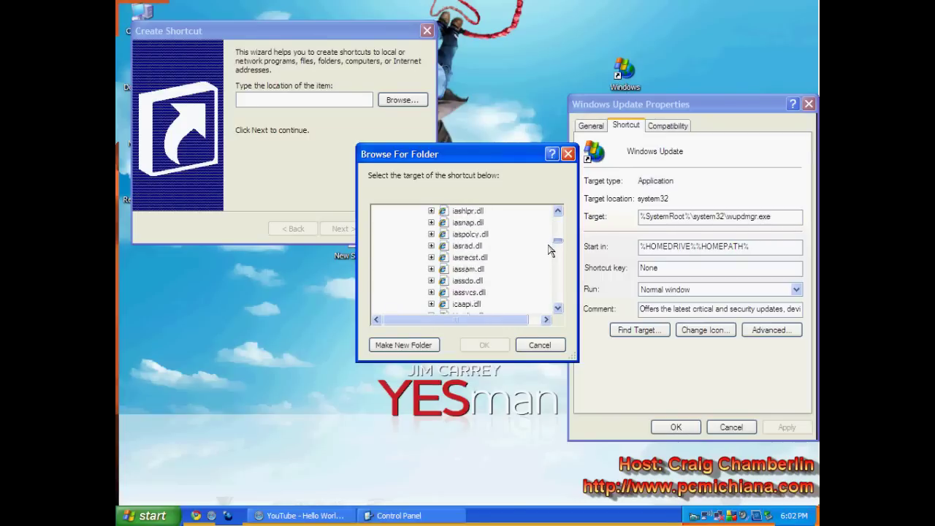
click(485, 248)
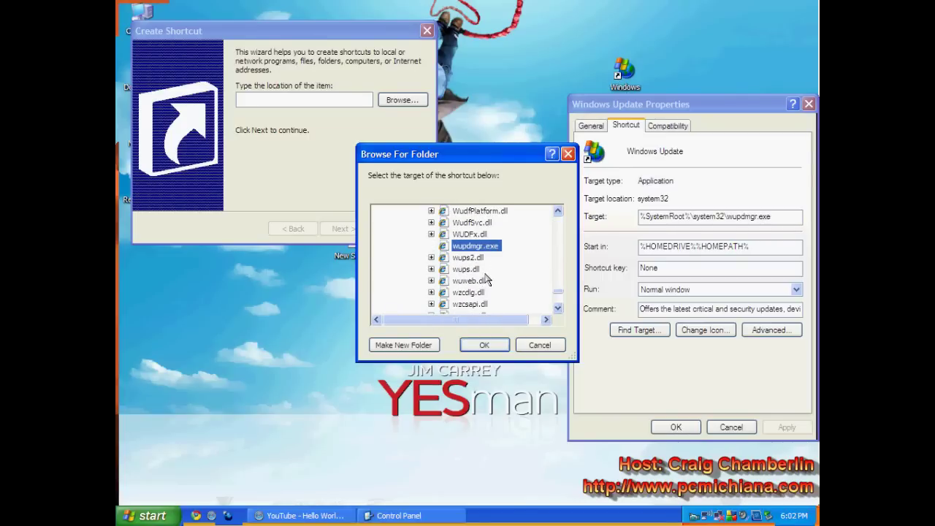
click(484, 345)
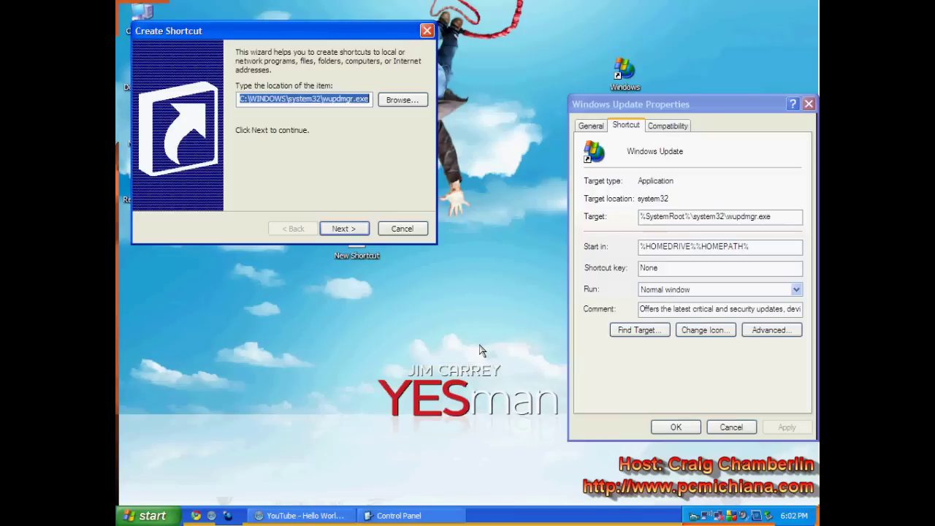
Name the new shortcut Windows Update and finish creating it.
click(368, 232)
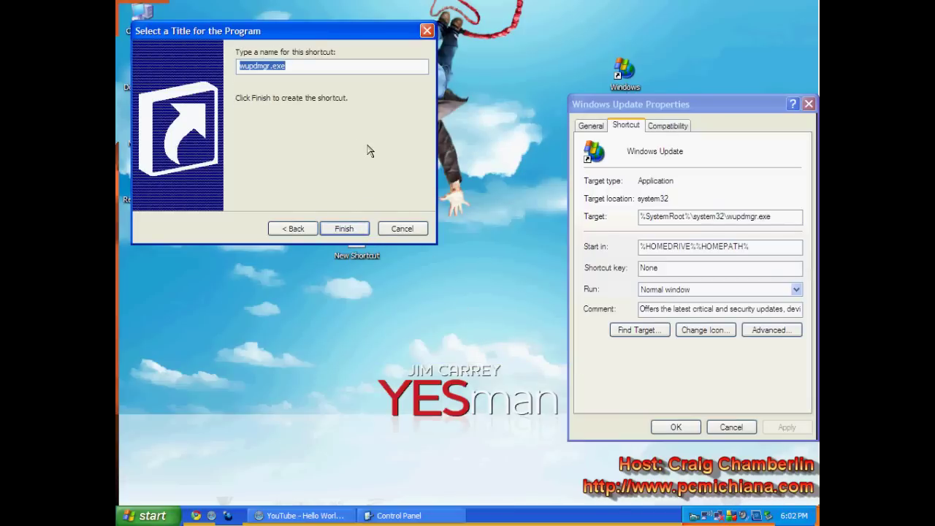
text(Windows Update)
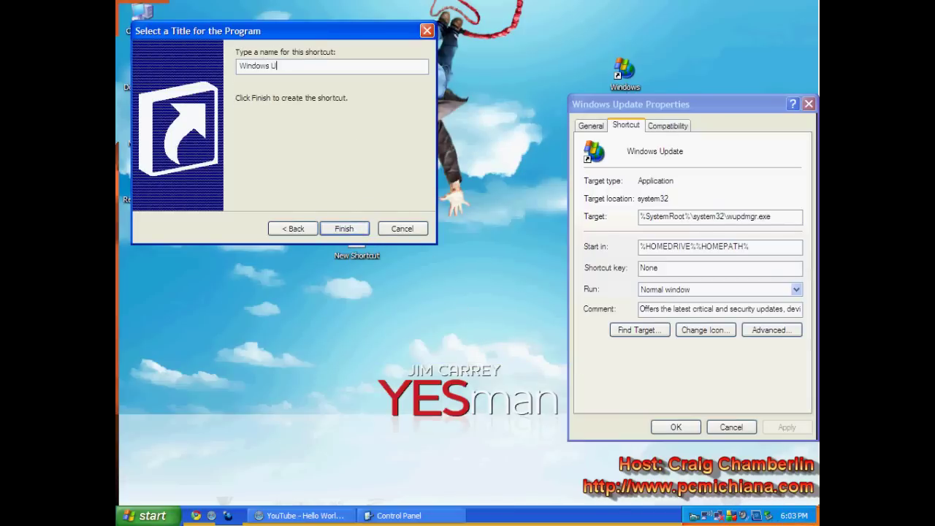
click(342, 231)
click(438, 299)
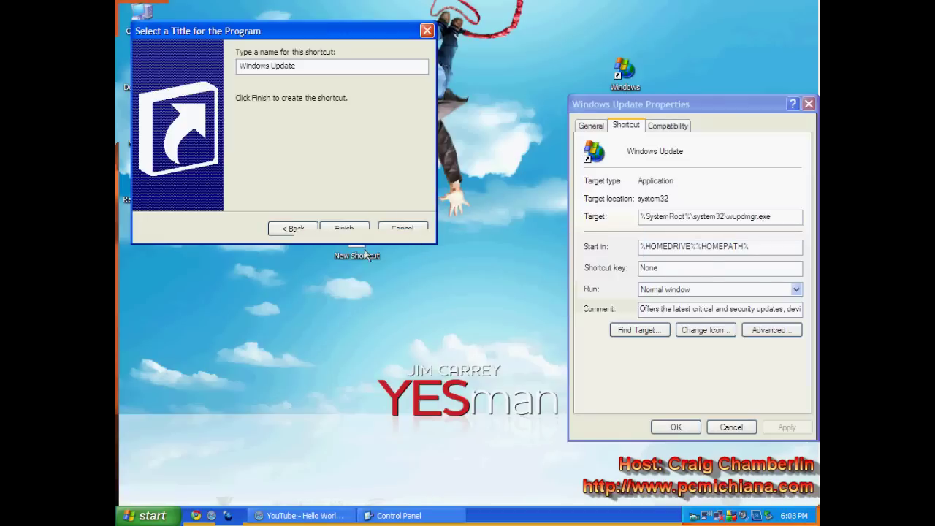
Close the Windows Update properties dialog and delete the Windows Update shortcut from the desktop.
drag(628, 104, 560, 184)
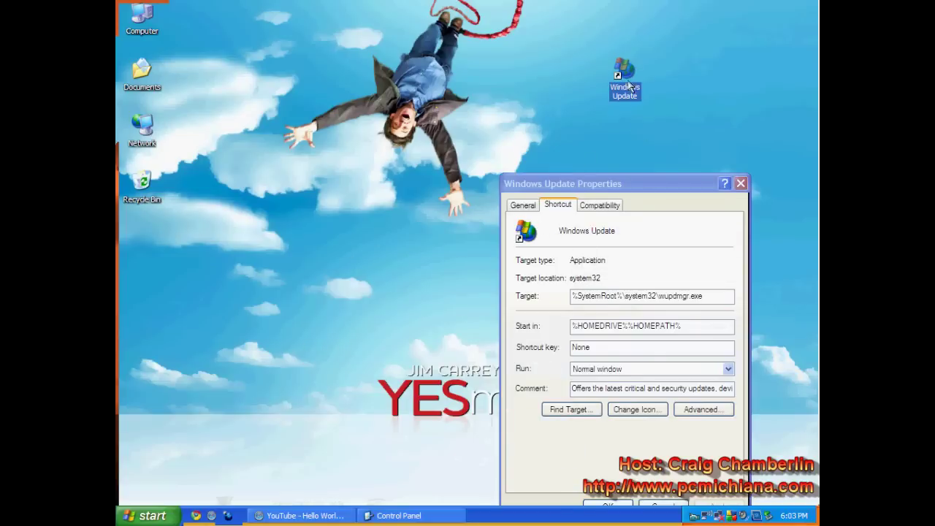
click(740, 184)
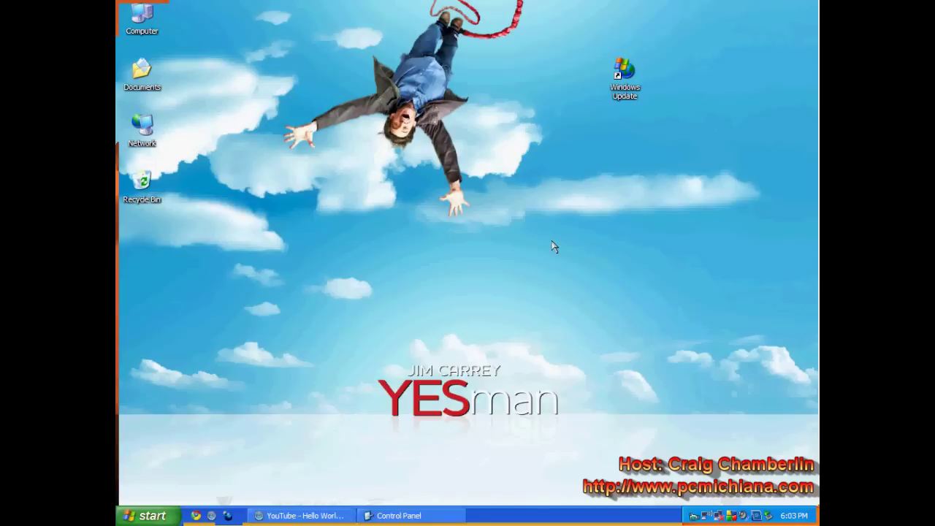
click(625, 67)
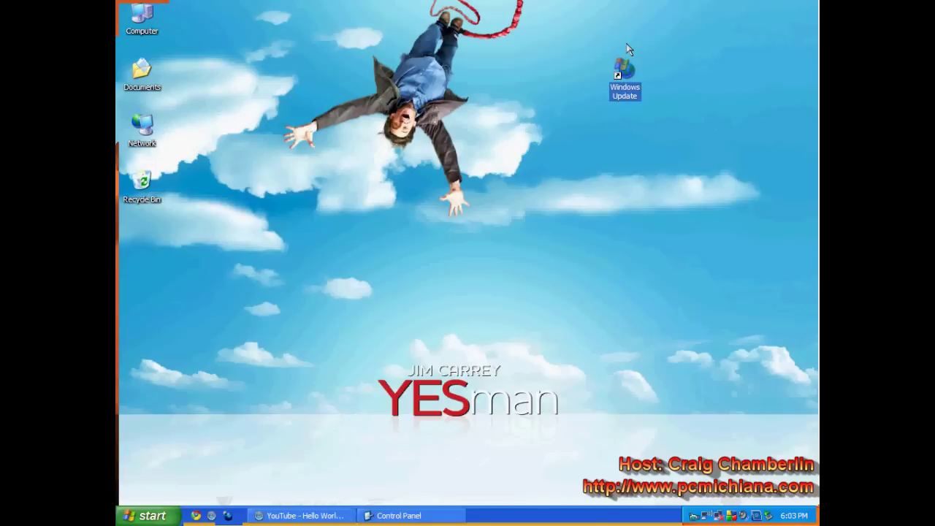
key(Delete)
key(Return)
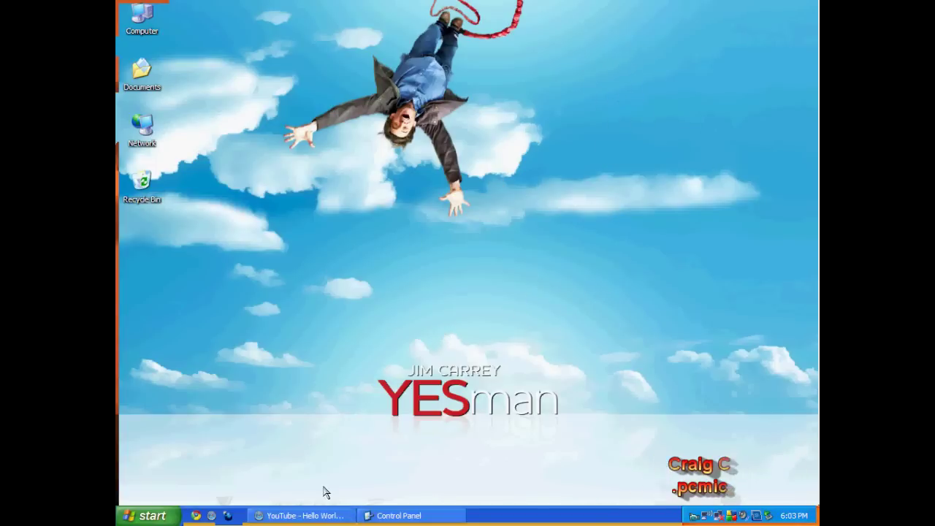